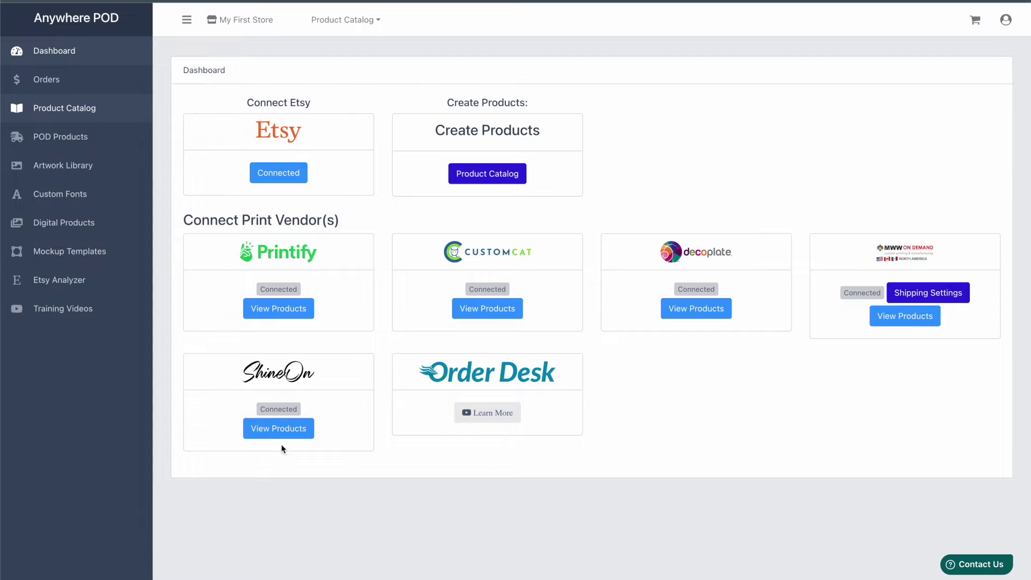
Show all products offered by the ShineOn vendor from the Dashboard.
left_click(274, 429)
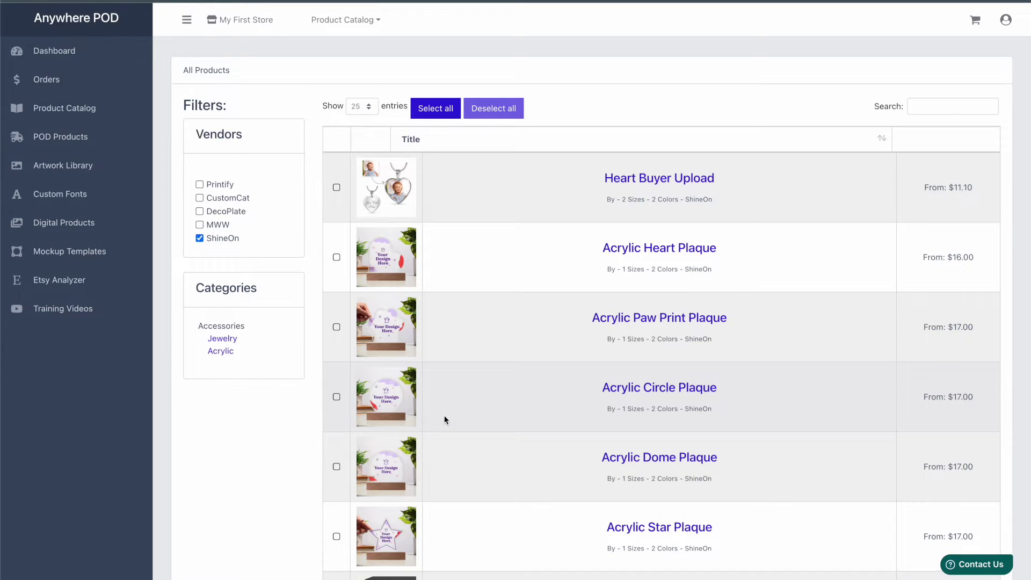
Scroll down the ShineOn product list and open the Graphic Journal product page.
scroll(444, 417, "down", 1)
scroll(445, 417, "down", 2)
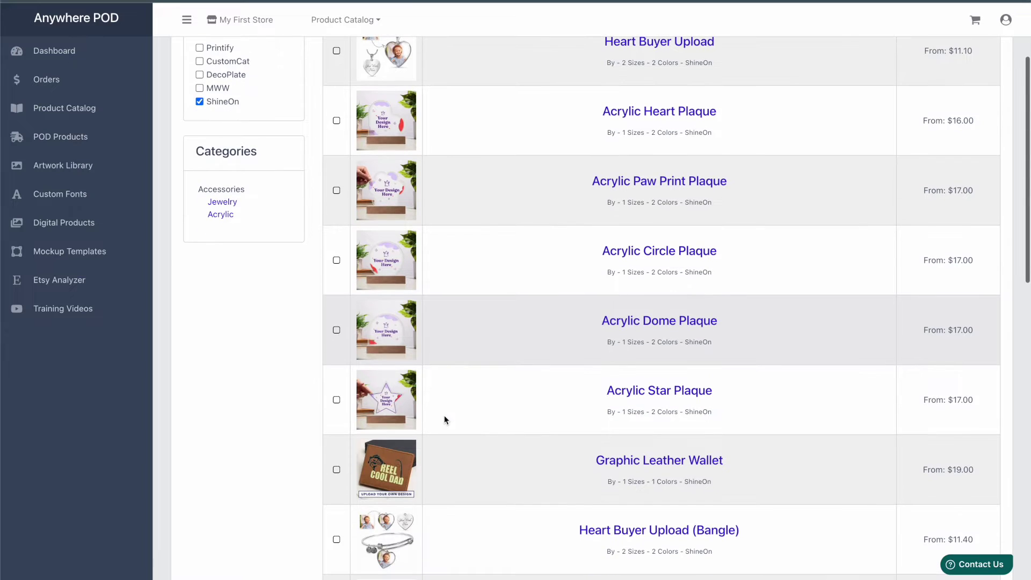
scroll(443, 415, "down", 6)
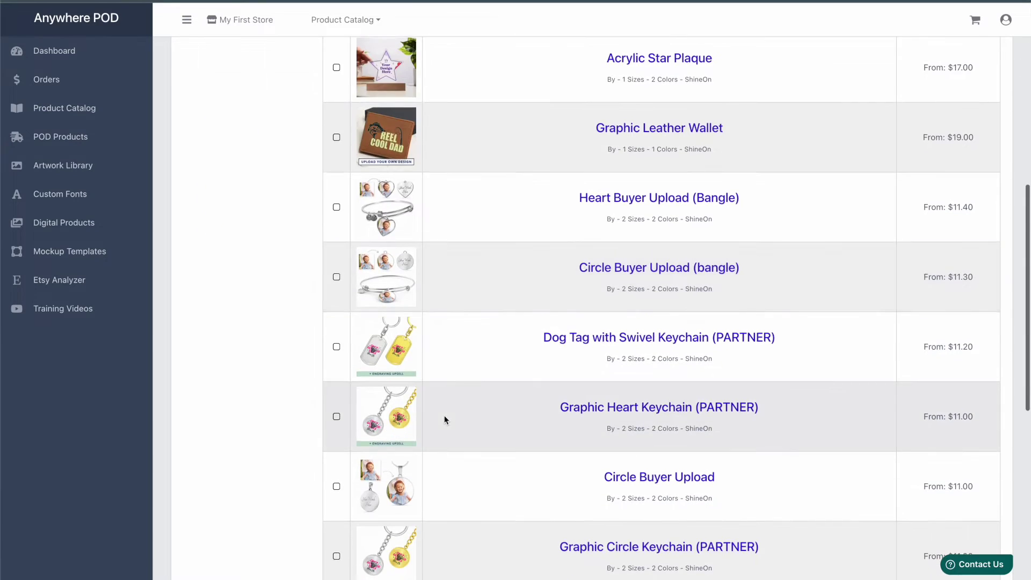
scroll(443, 415, "down", 9)
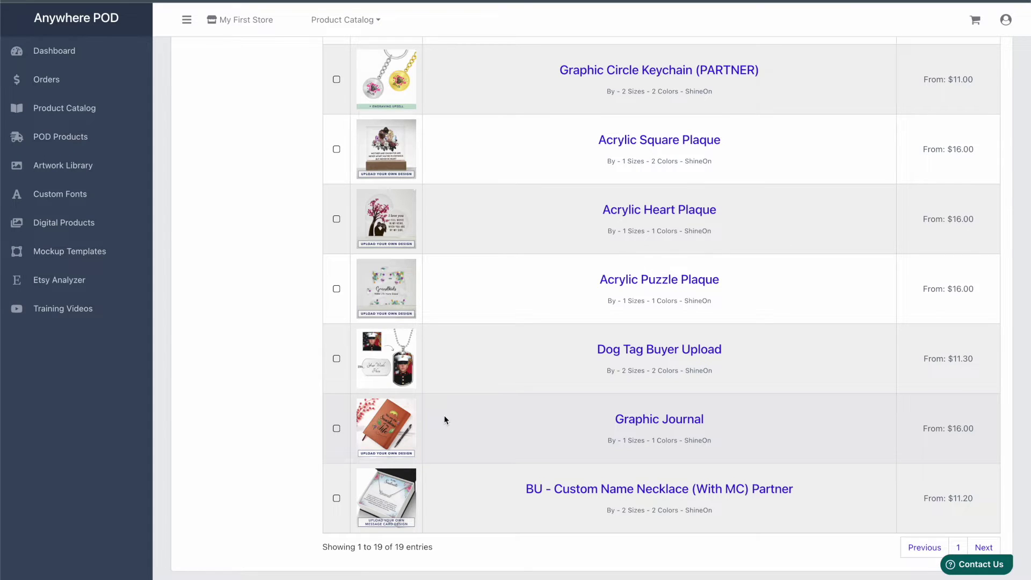
left_click(385, 424)
Start designing a Graphic Journal and upload Unicorn.png as the artwork.
scroll(644, 445, "down", 3)
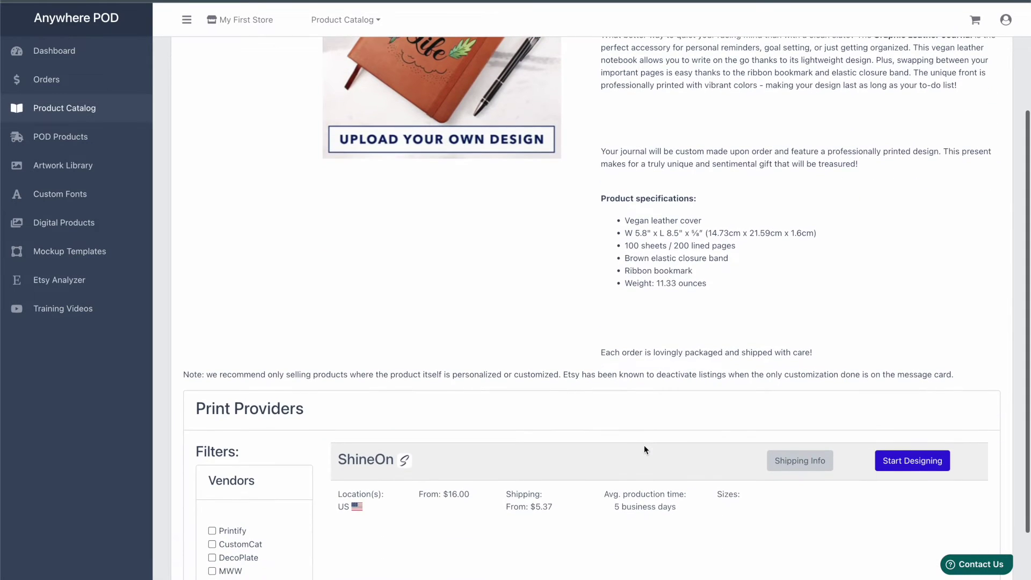
left_click(915, 464)
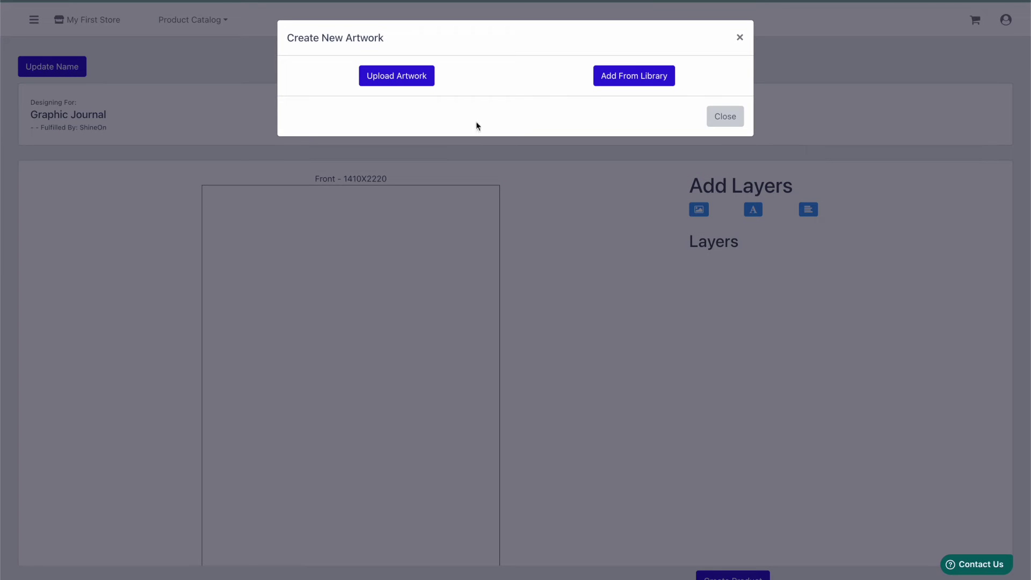
left_click(389, 78)
left_click(728, 395)
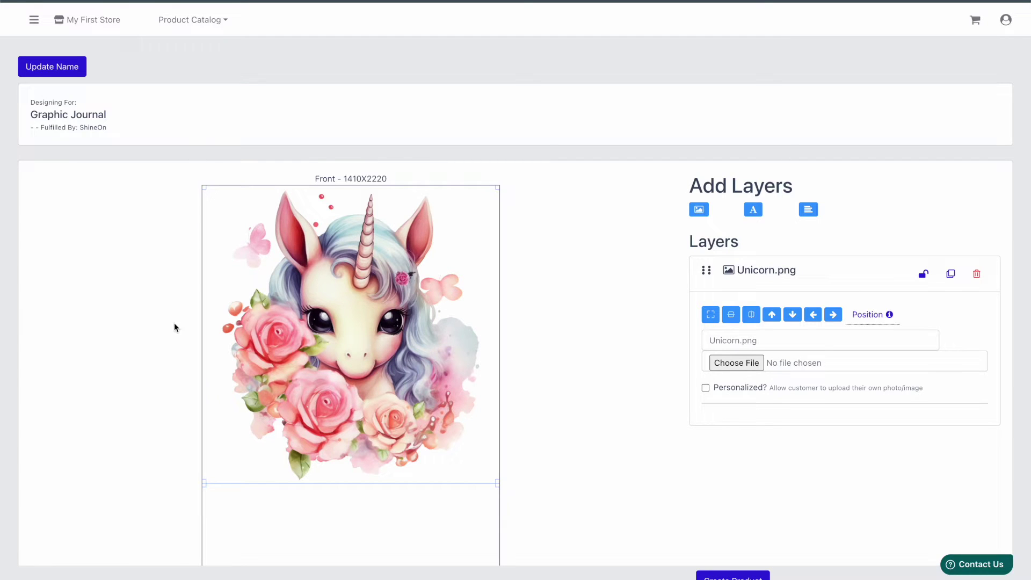
Centre the unicorn vertically on the journal cover and create the product.
scroll(172, 323, "down", 3)
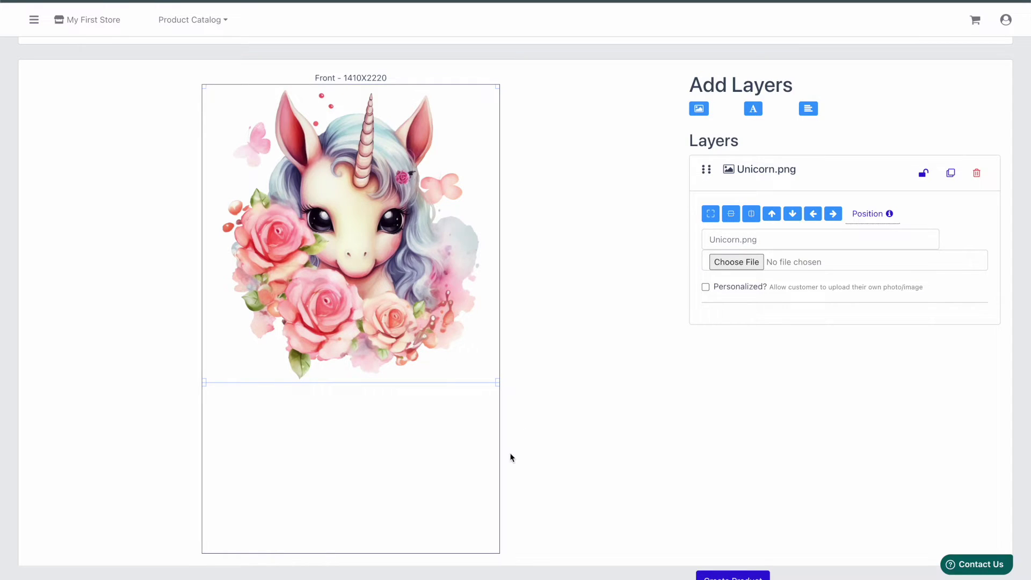
scroll(590, 447, "up", 2)
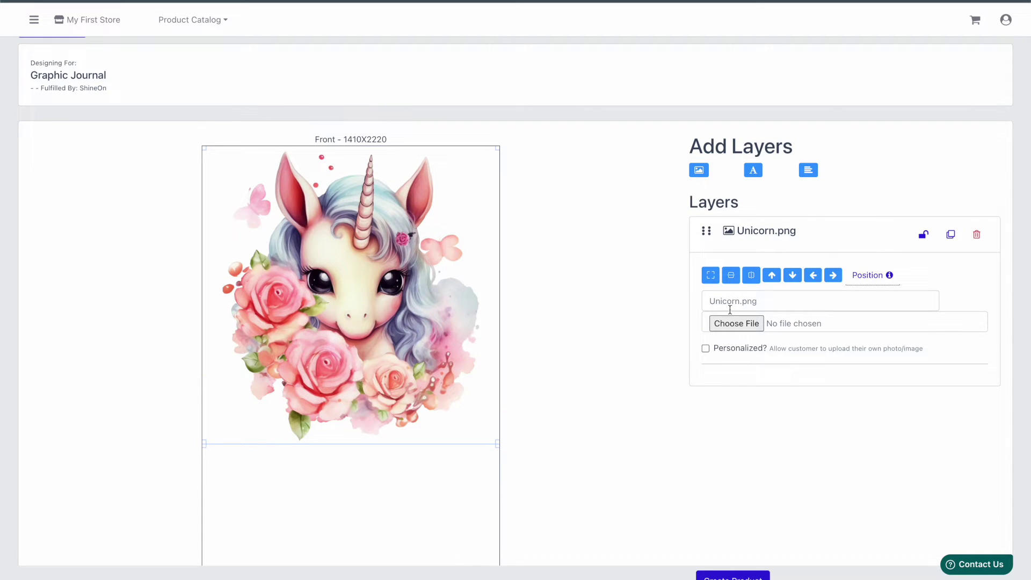
left_click(711, 275)
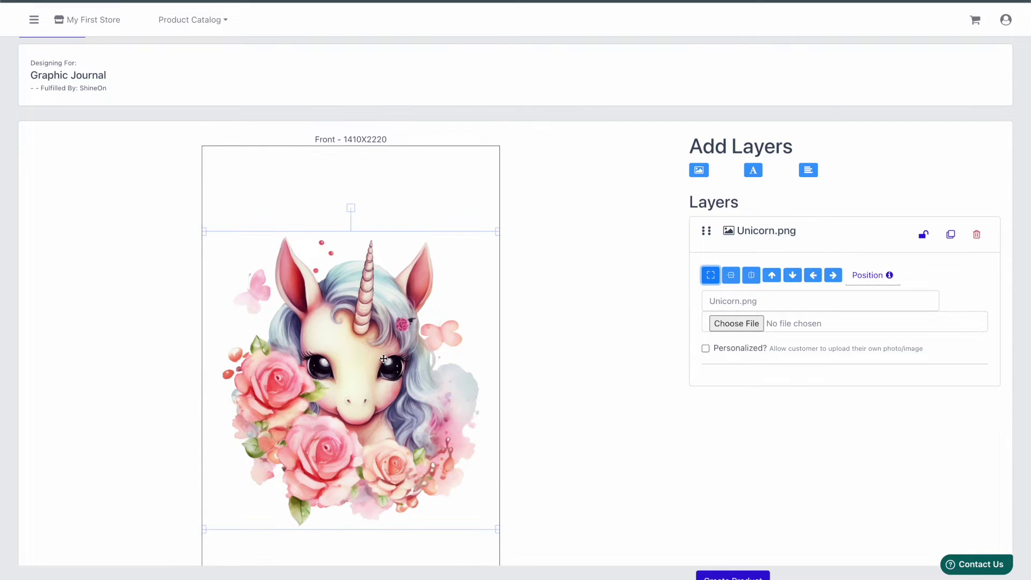
scroll(568, 405, "down", 2)
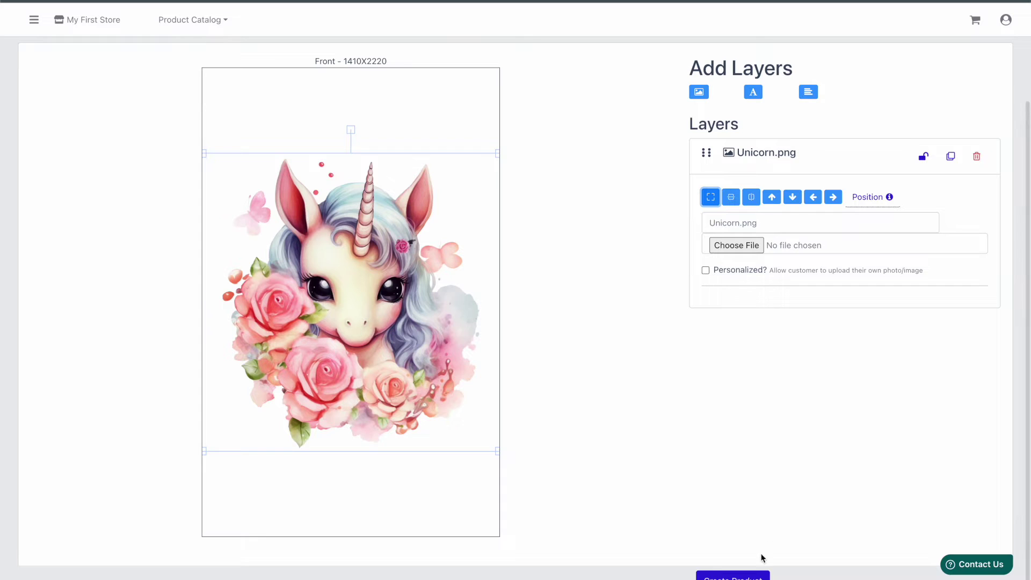
left_click(741, 576)
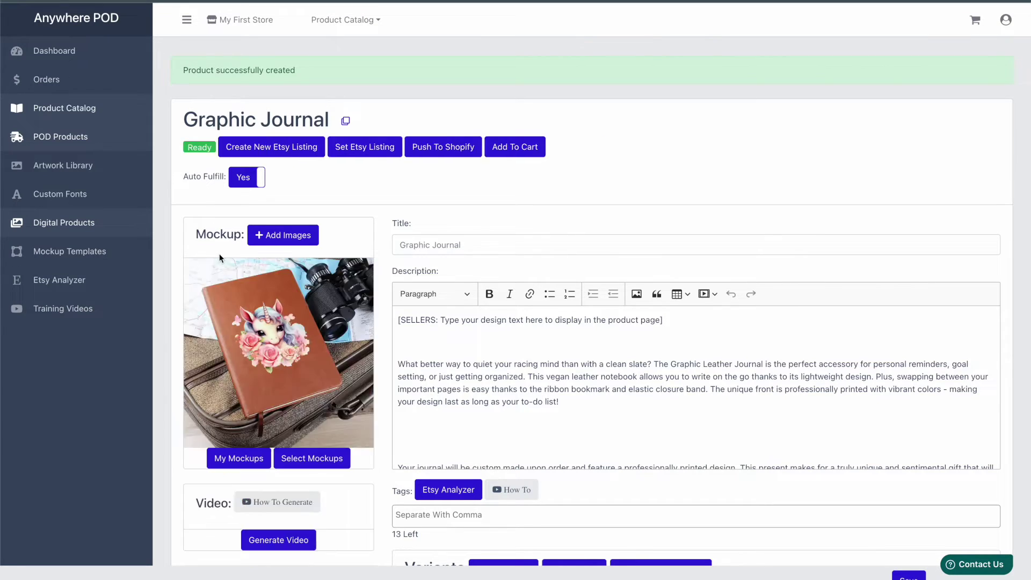
Tick several notebook mockup scenes, including the tilted notebook in the middle row.
left_click(282, 235)
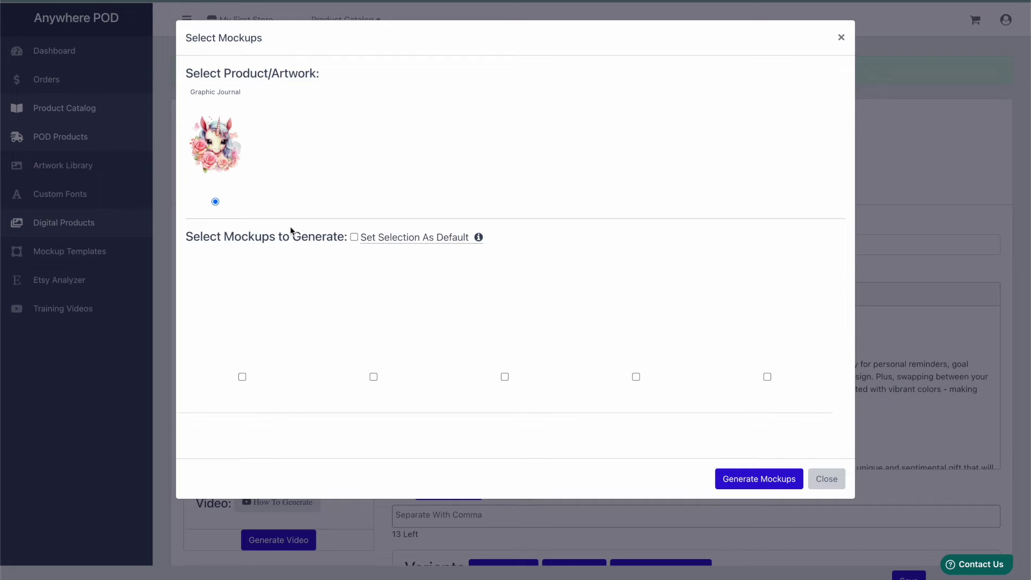
scroll(384, 306, "down", 6)
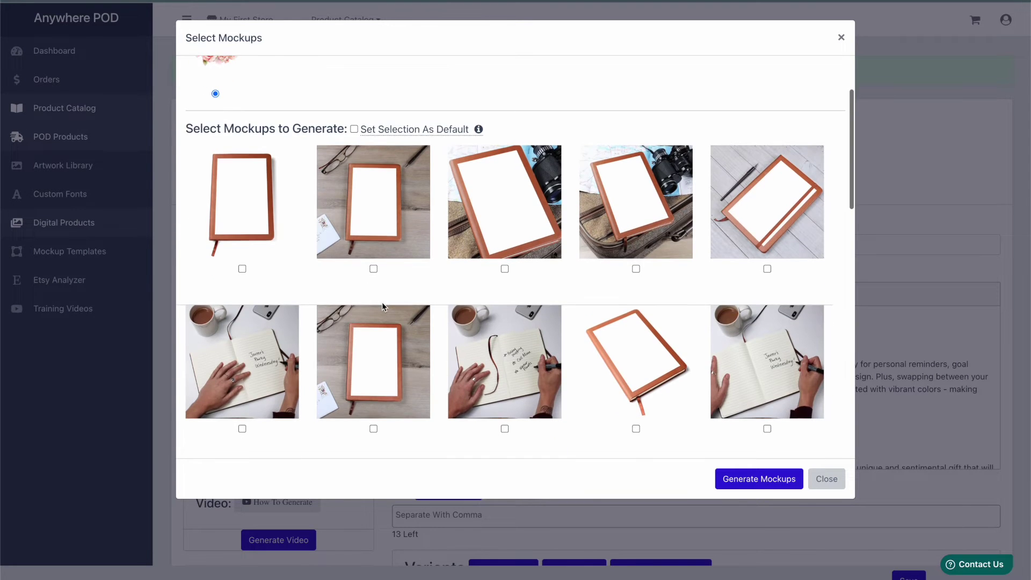
scroll(382, 306, "down", 10)
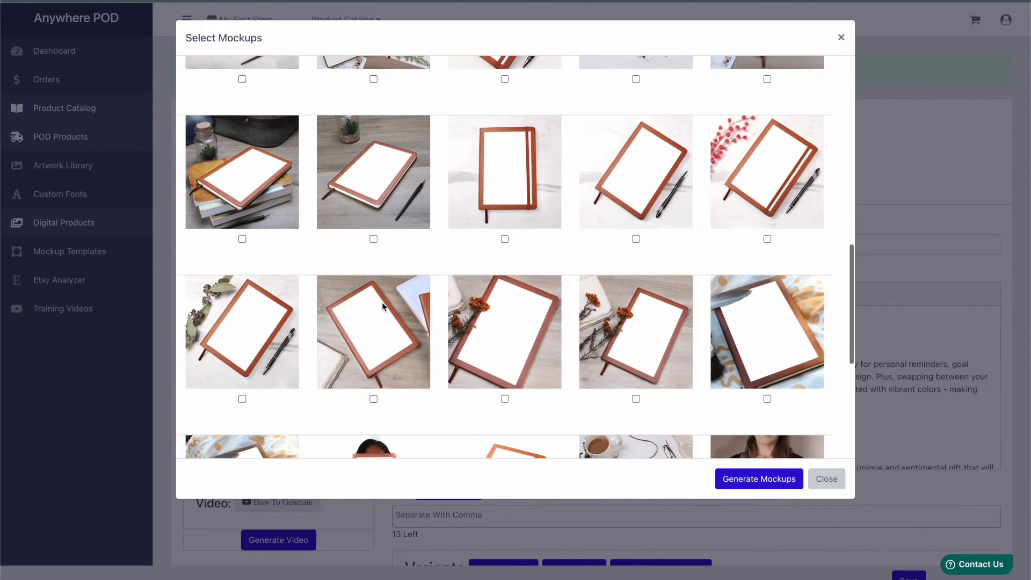
scroll(382, 303, "up", 4)
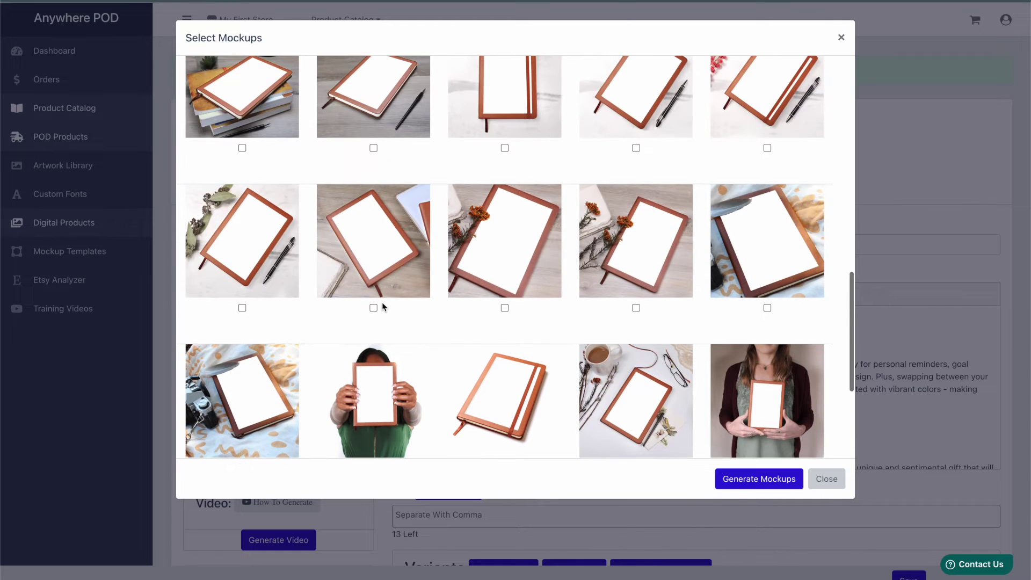
left_click(374, 307)
left_click(639, 249)
scroll(639, 249, "up", 5)
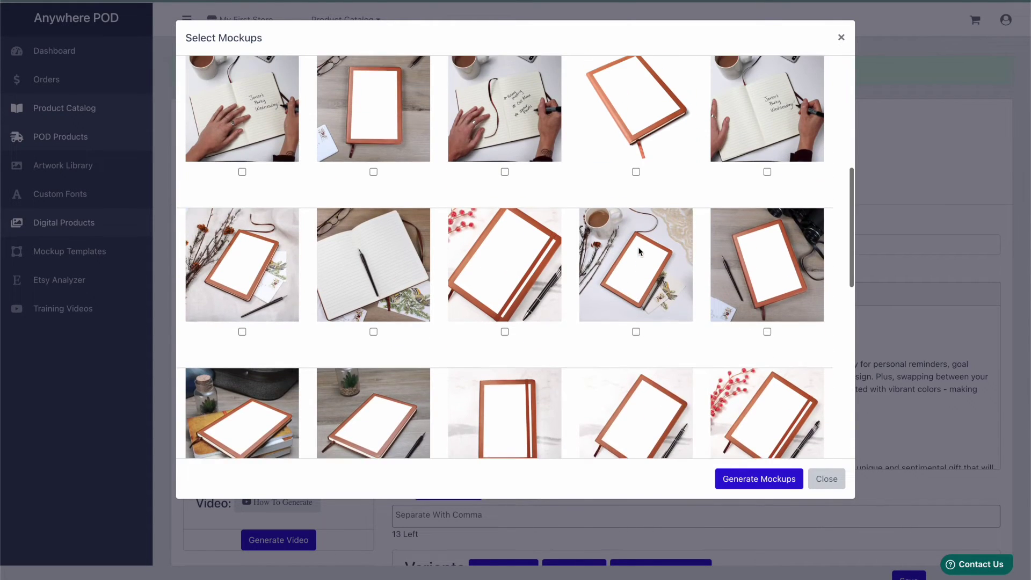
left_click(638, 249)
scroll(638, 249, "up", 2)
scroll(640, 250, "up", 1)
left_click(638, 247)
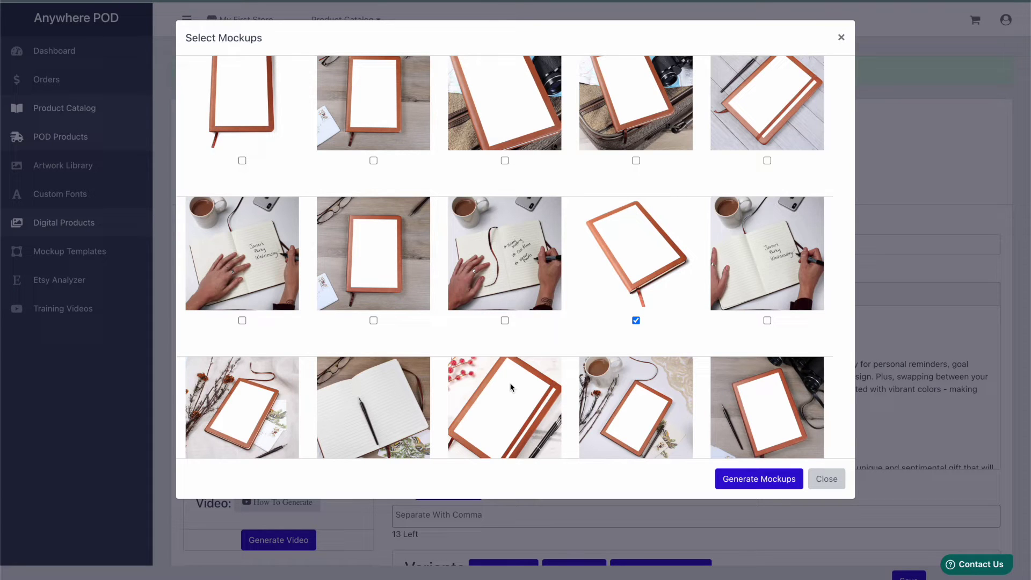
scroll(553, 335, "up", 5)
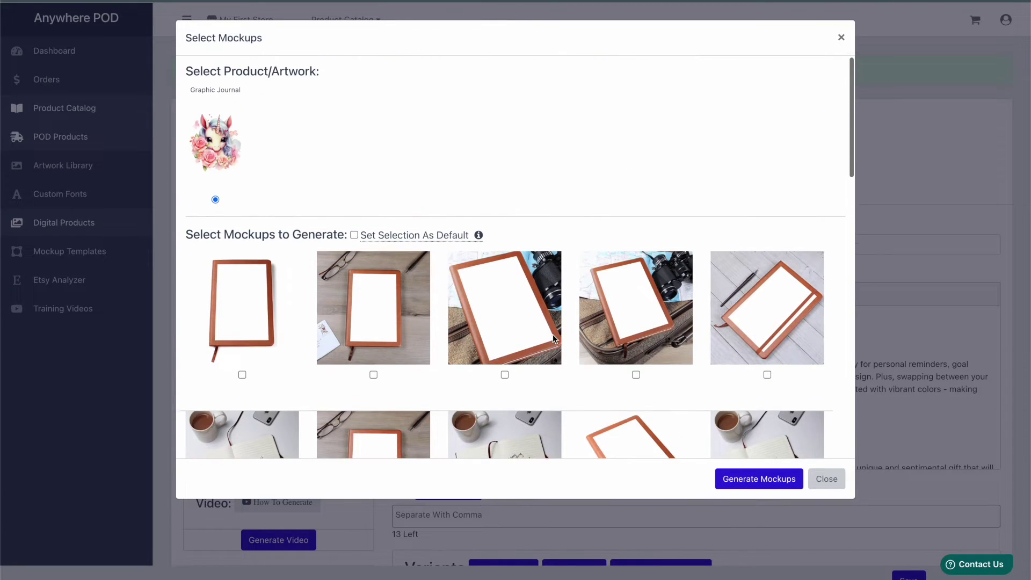
Leave Set Selection As Default unchecked and generate the chosen mockups.
left_click(354, 237)
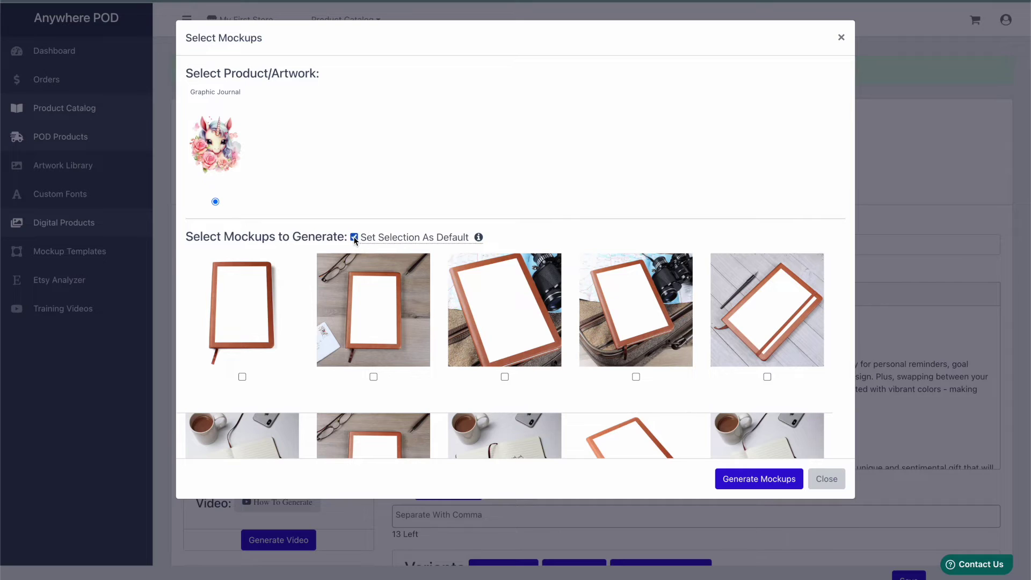
left_click(354, 238)
left_click(757, 482)
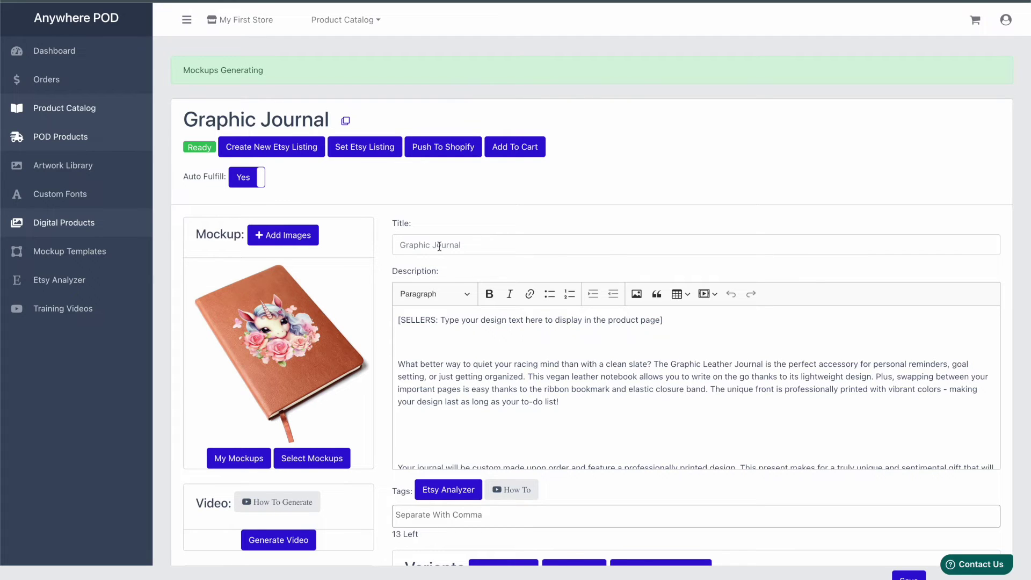
Review the product description and its single variant: $16.00 cost, 29.95 retail, $13.95 profit.
scroll(434, 366, "down", 3)
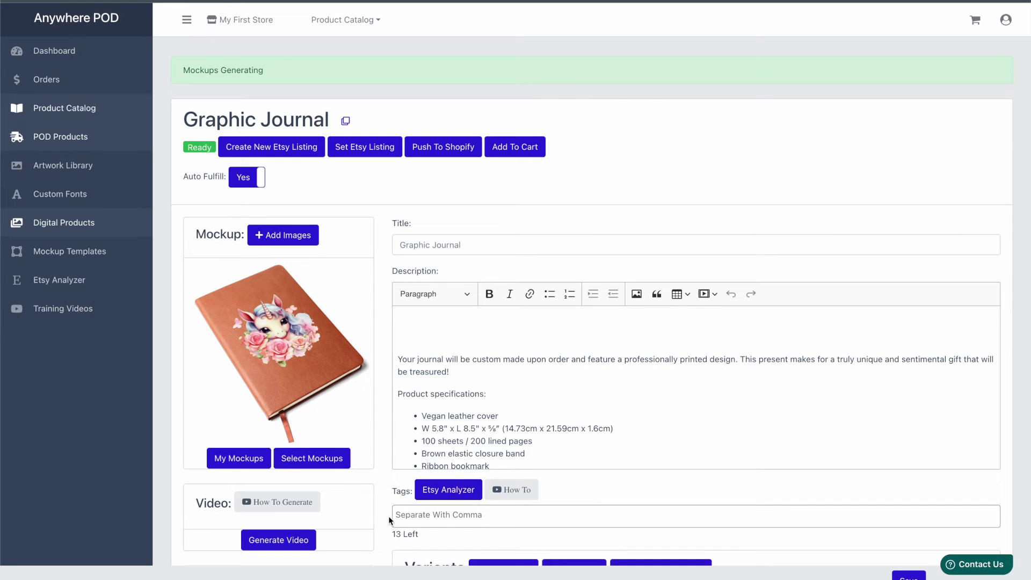
scroll(390, 521, "down", 3)
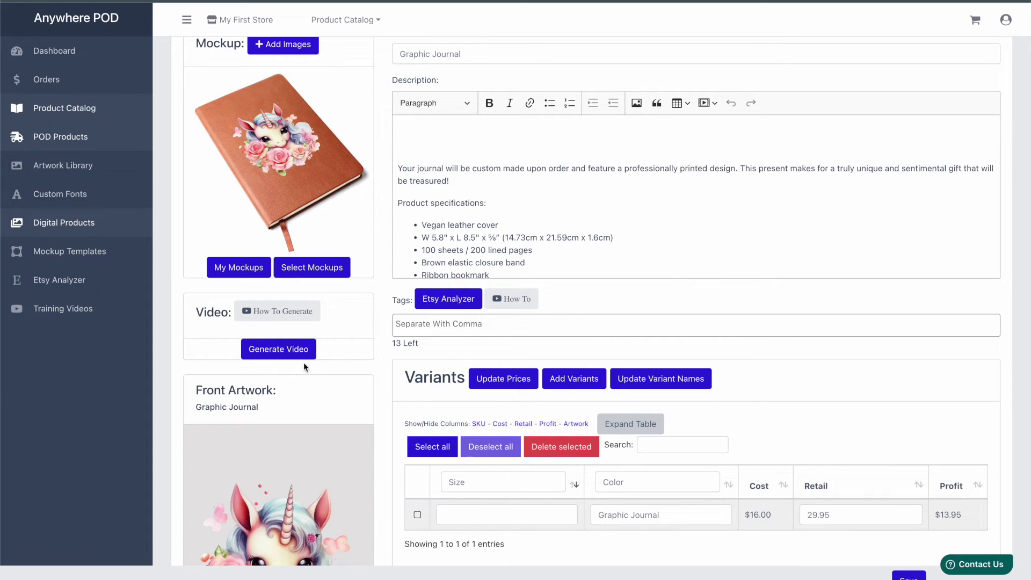
scroll(385, 428, "down", 2)
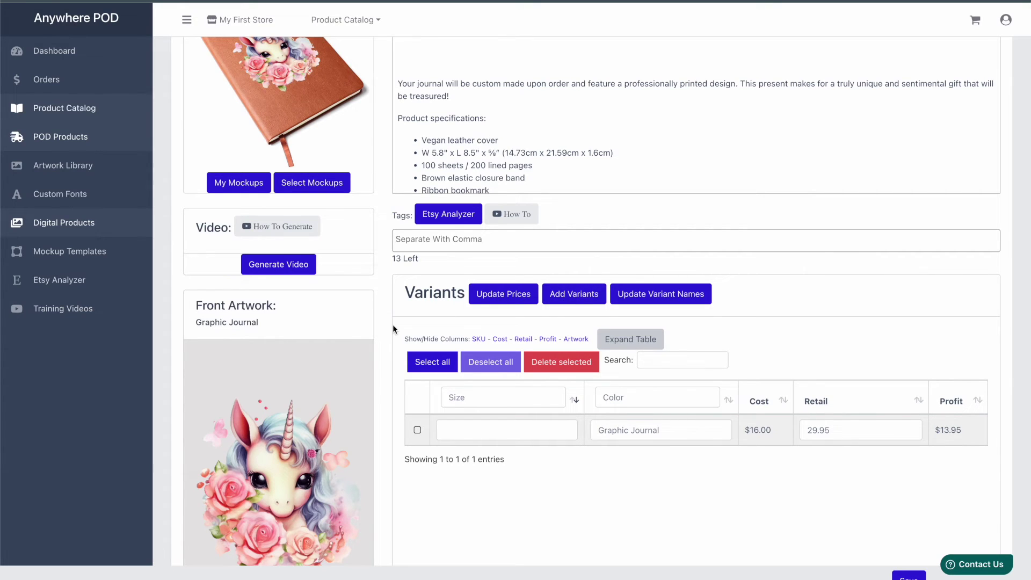
scroll(387, 346, "down", 2)
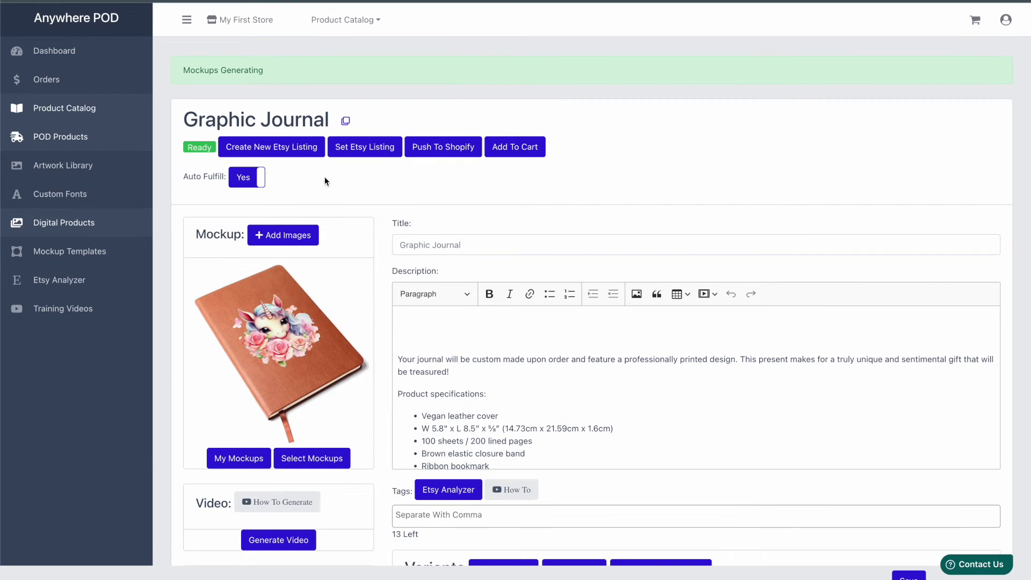
Create a new Etsy listing for the unicorn Graphic Journal and view the Etsy listing actions.
left_click(275, 149)
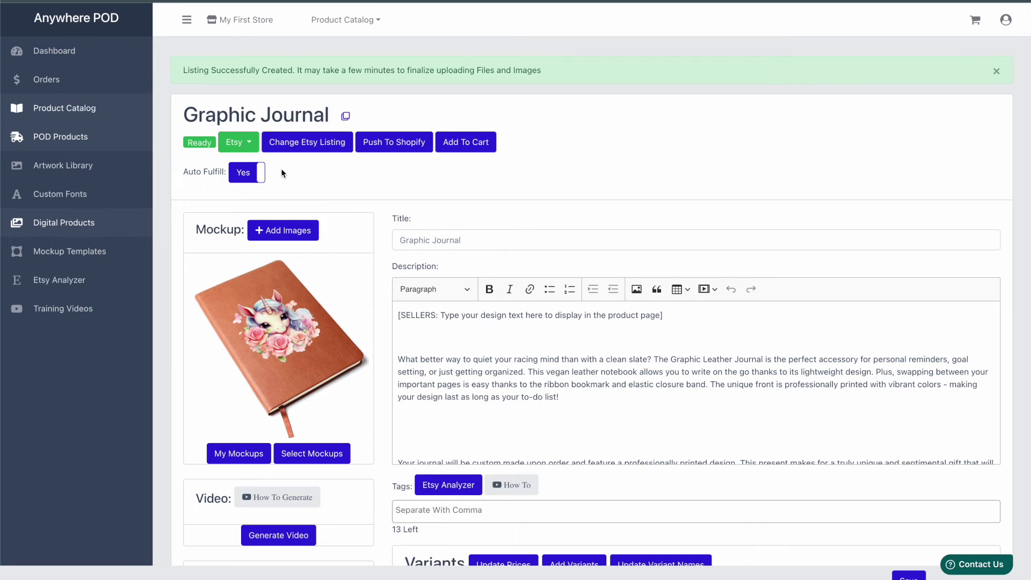
left_click(251, 147)
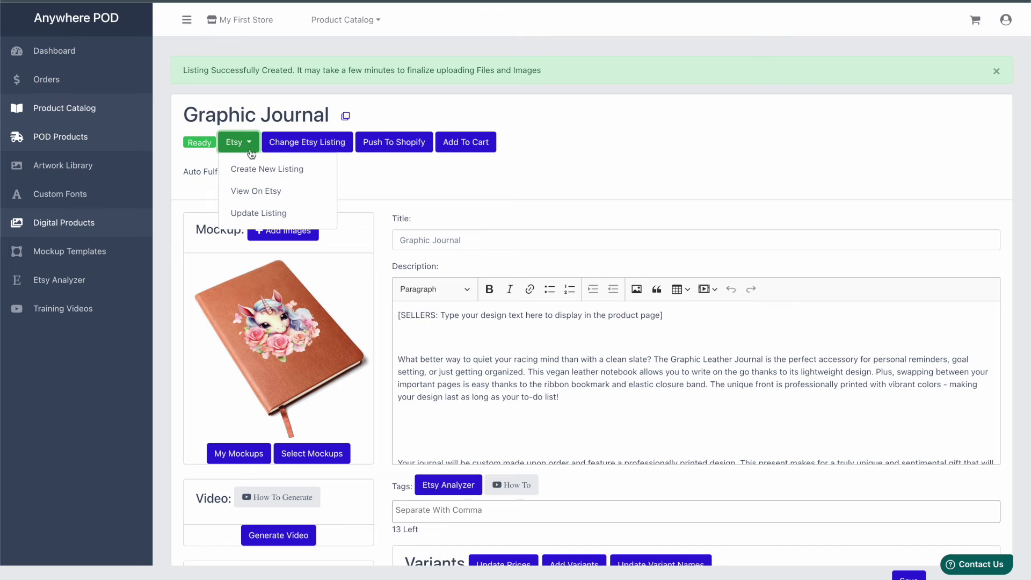